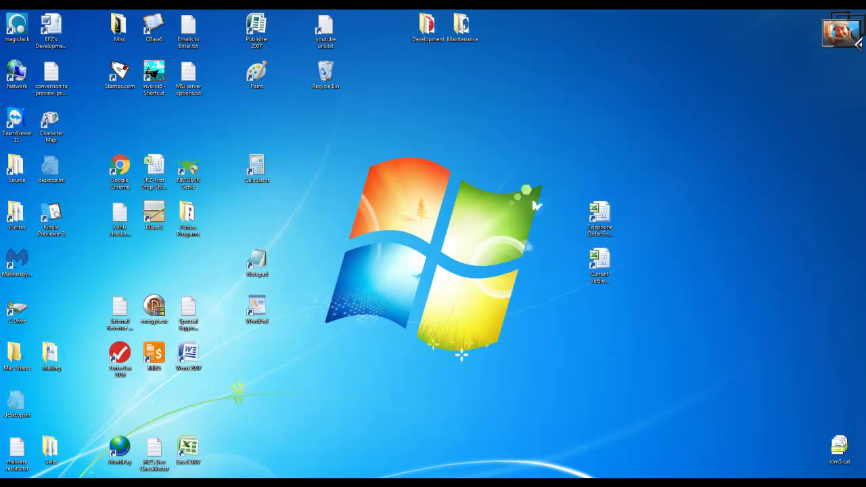
Browse the C: drive to Program Files (x86) and locate the Puritas folder inside it.
click(17, 483)
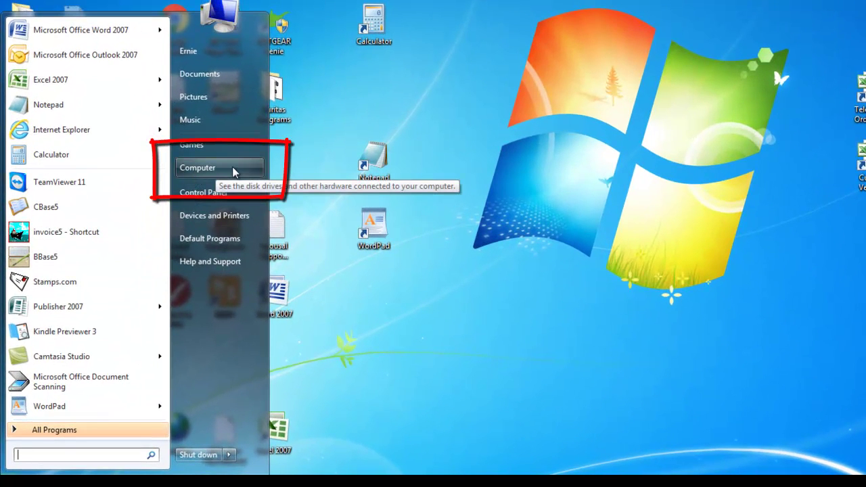
click(227, 169)
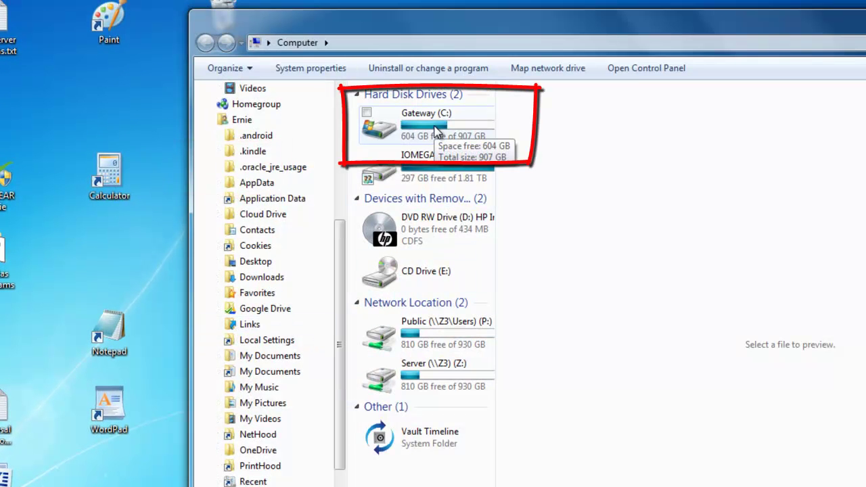
double_click(436, 132)
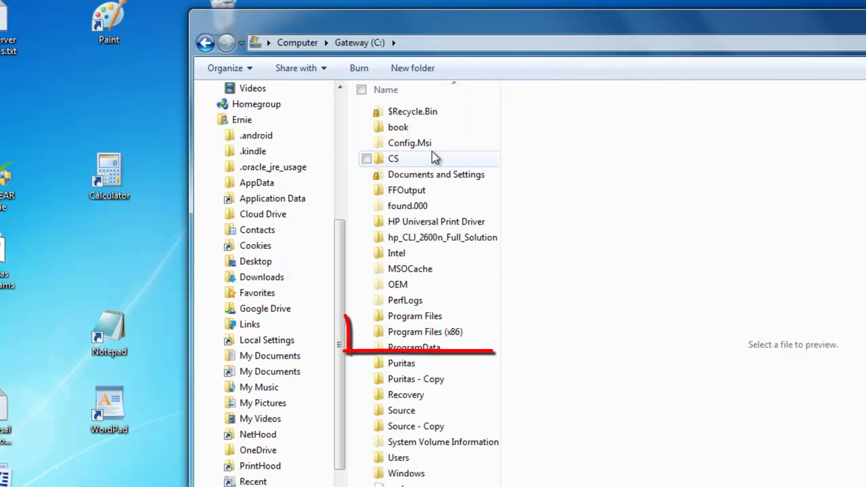
double_click(431, 331)
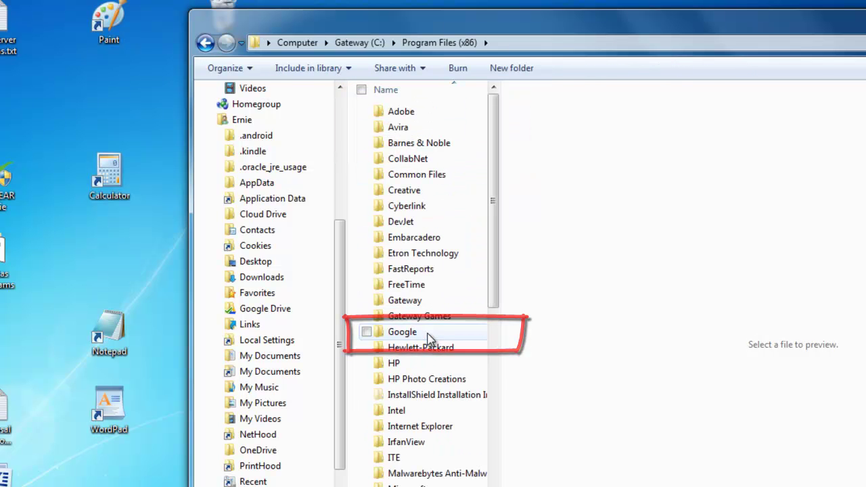
scroll(476, 284, down, 8)
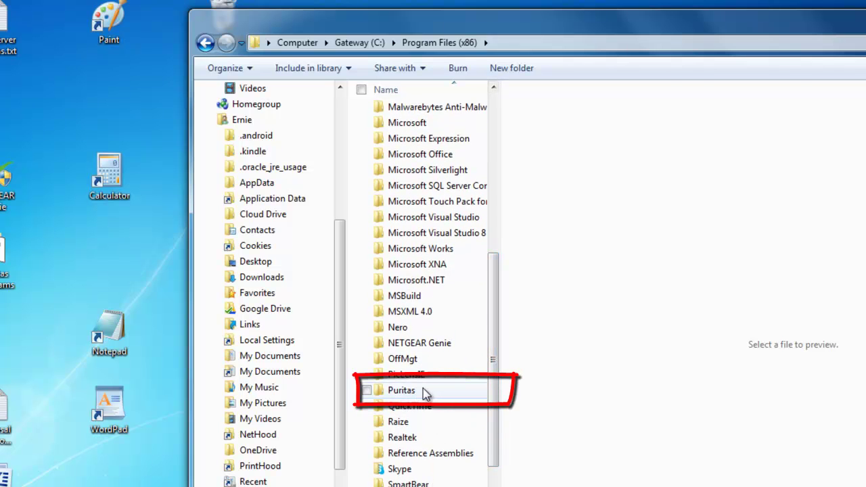
mouse_move(437, 391)
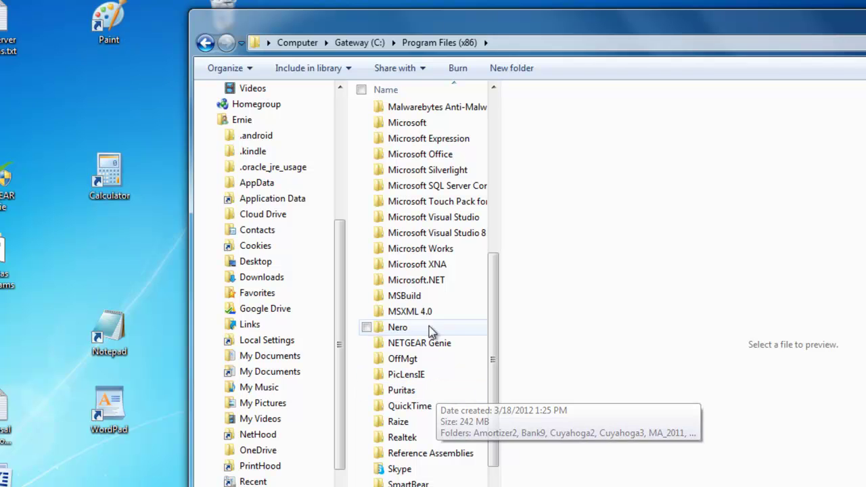
Go back to the root of the C: drive and select the Puritas folder there.
click(358, 44)
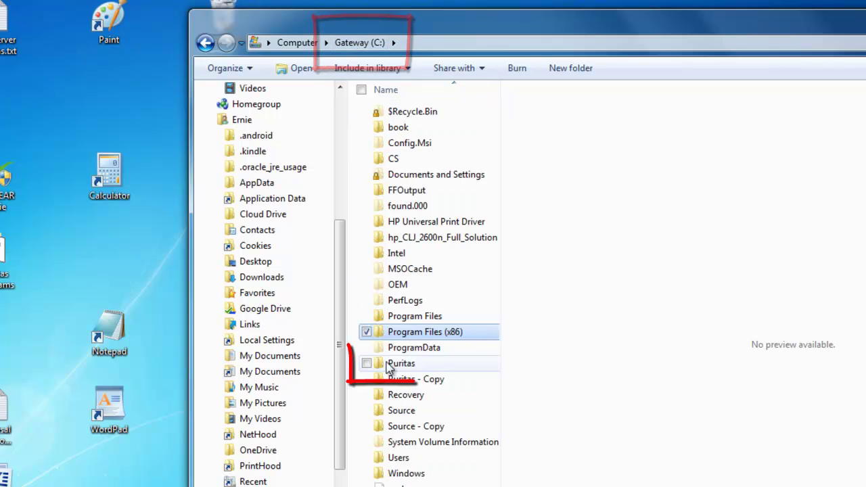
click(428, 369)
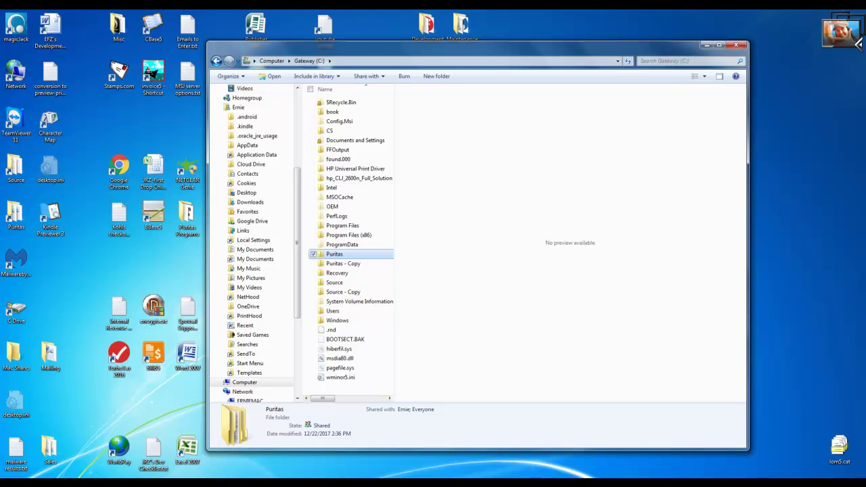
Open a second Computer window and arrange it side by side with the C: drive window.
key(super)
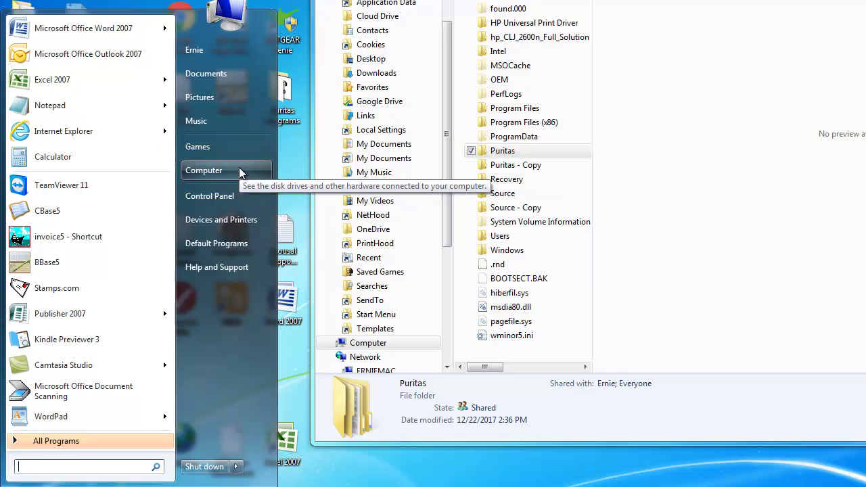
click(238, 171)
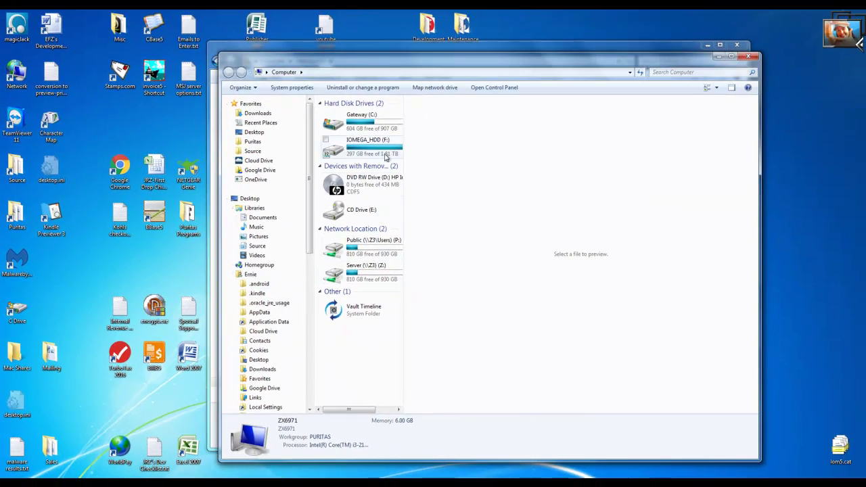
drag(386, 66, 467, 79)
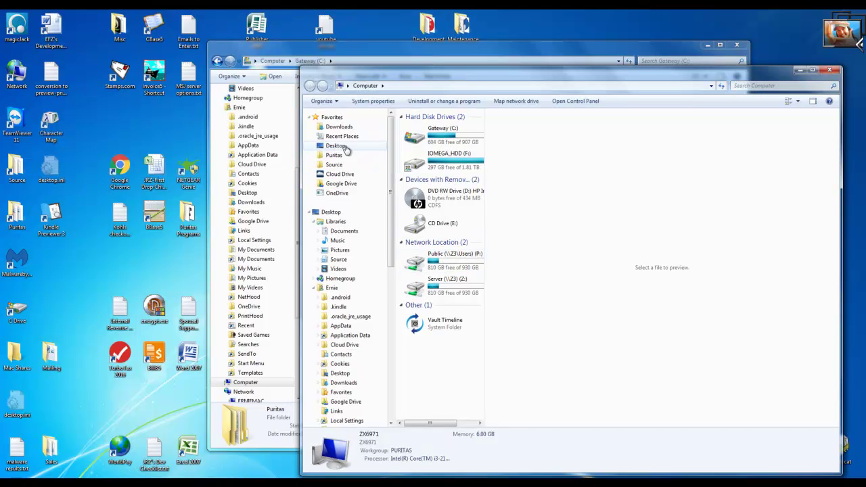
drag(274, 50, 233, 34)
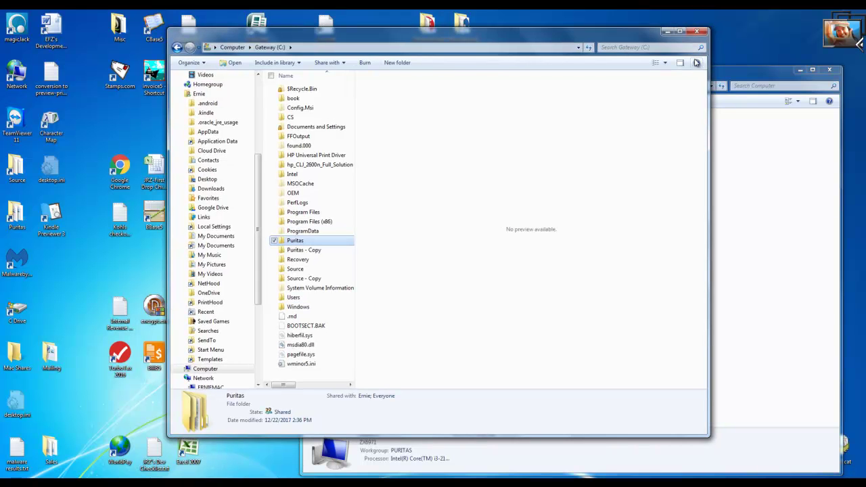
click(725, 70)
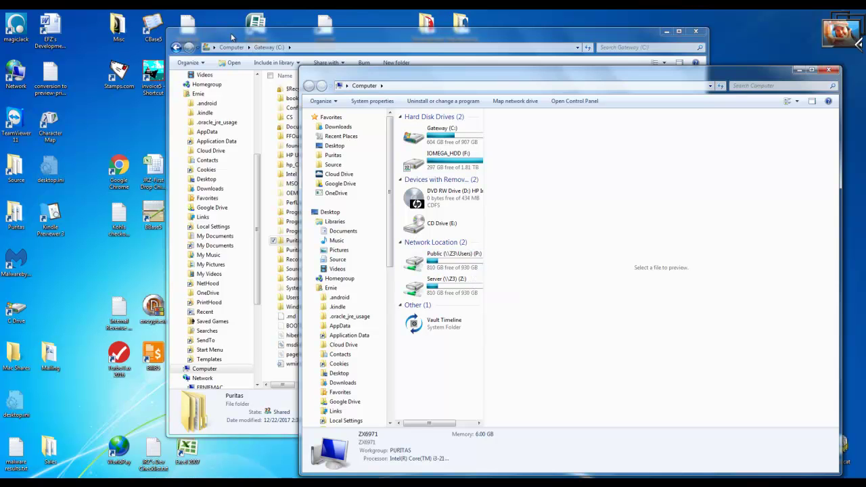
drag(231, 38, 1, 30)
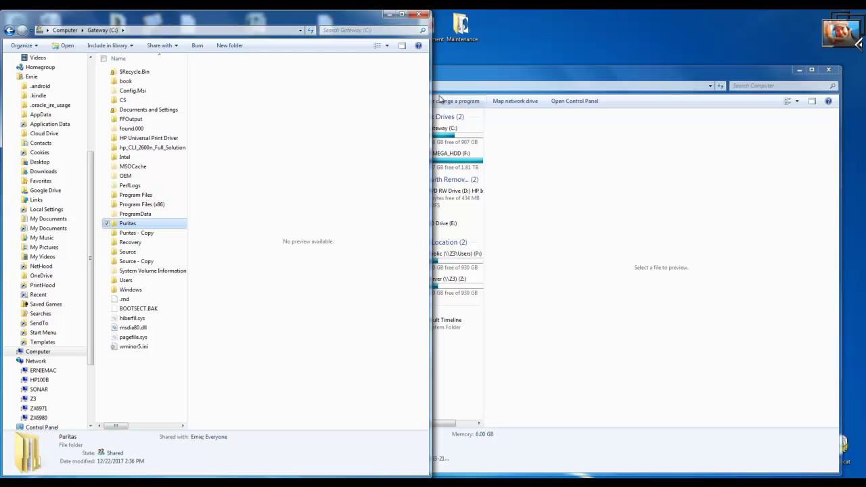
drag(709, 76, 860, 73)
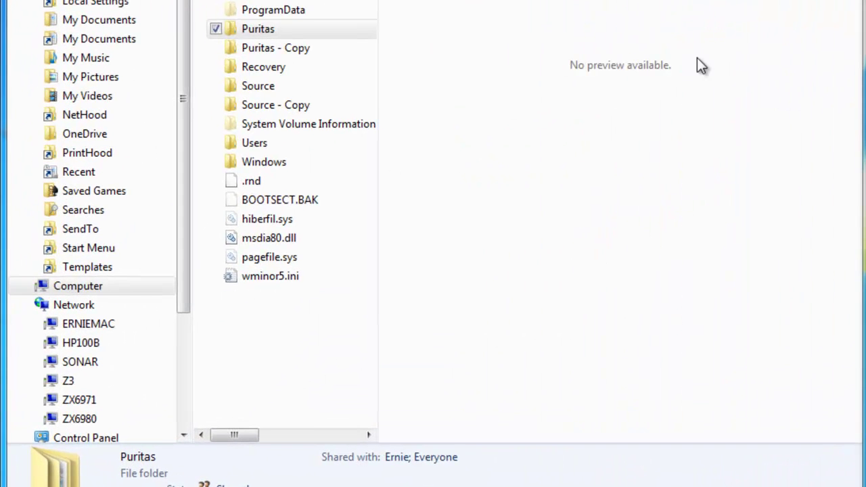
Copy the Puritas folder from the C: drive and paste it onto the Public (P:) network drive.
click(250, 29)
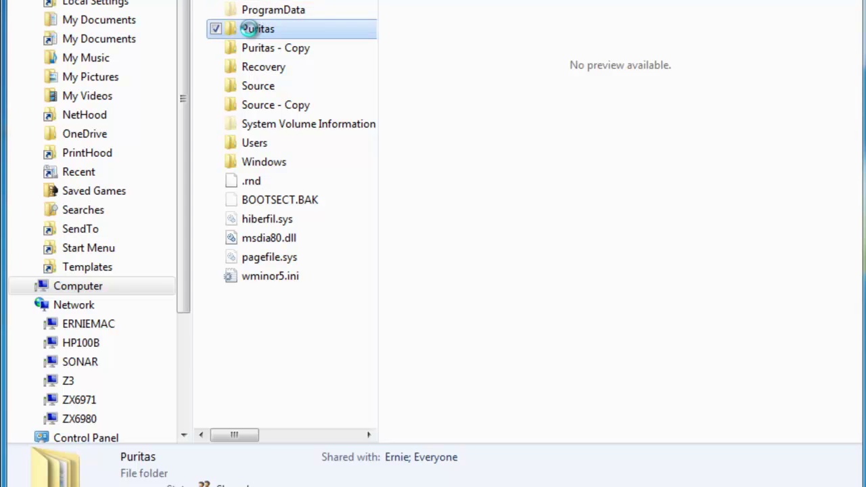
right_click(250, 29)
click(79, 326)
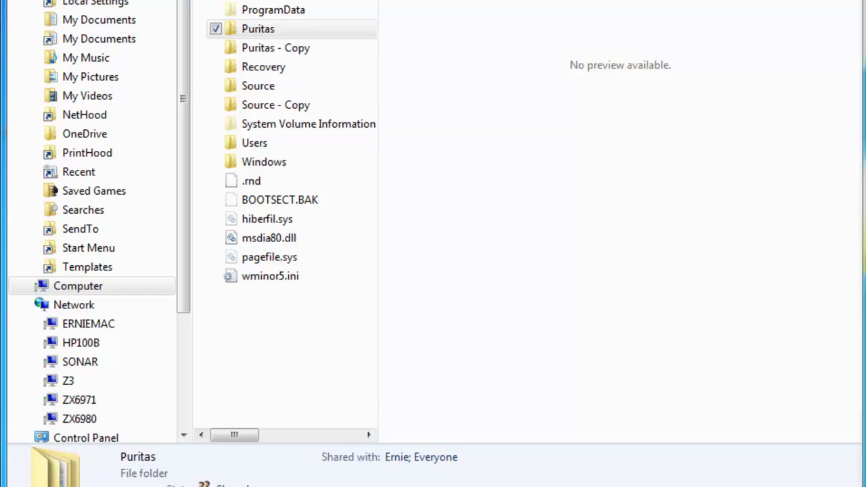
right_click(346, 194)
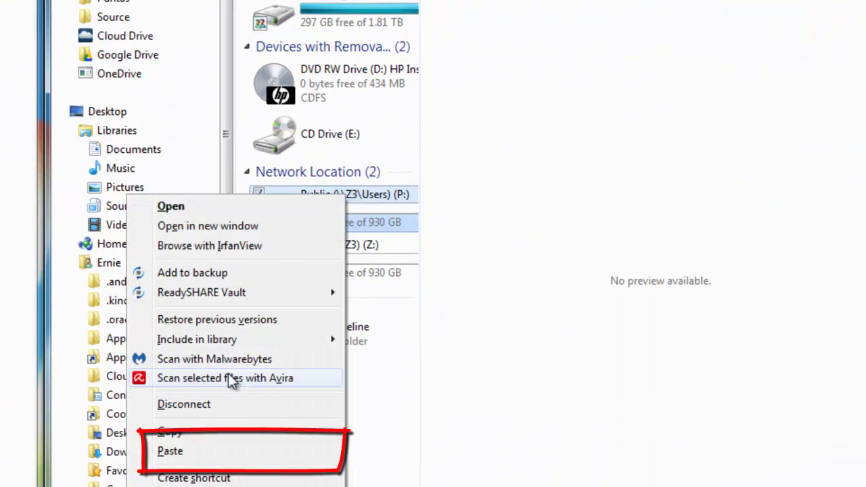
click(190, 452)
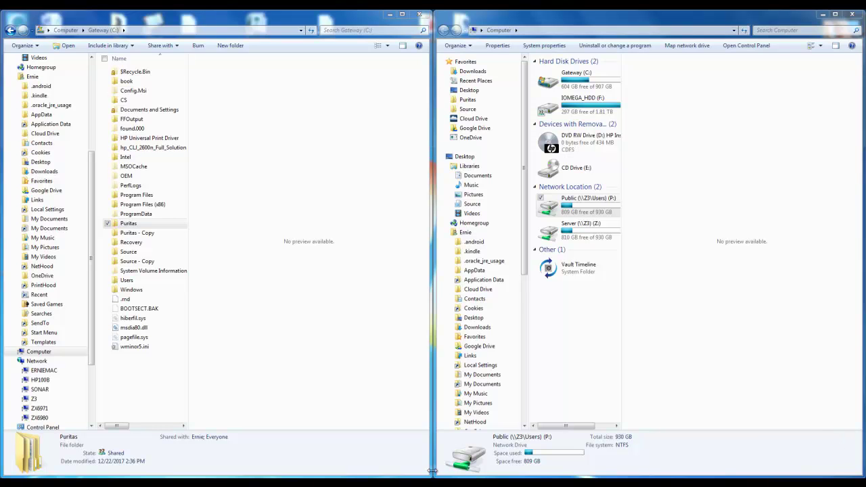
Switch to the child support worksheet program and open the default location setting for R10 files.
mouse_move(347, 483)
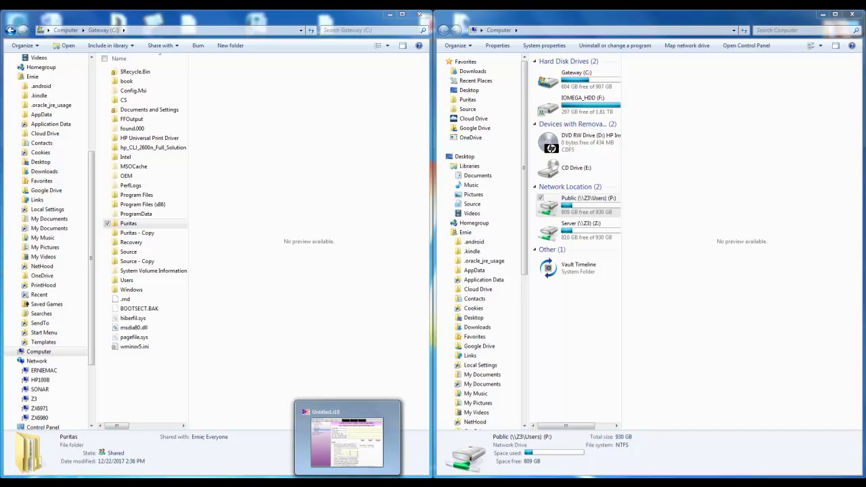
click(352, 452)
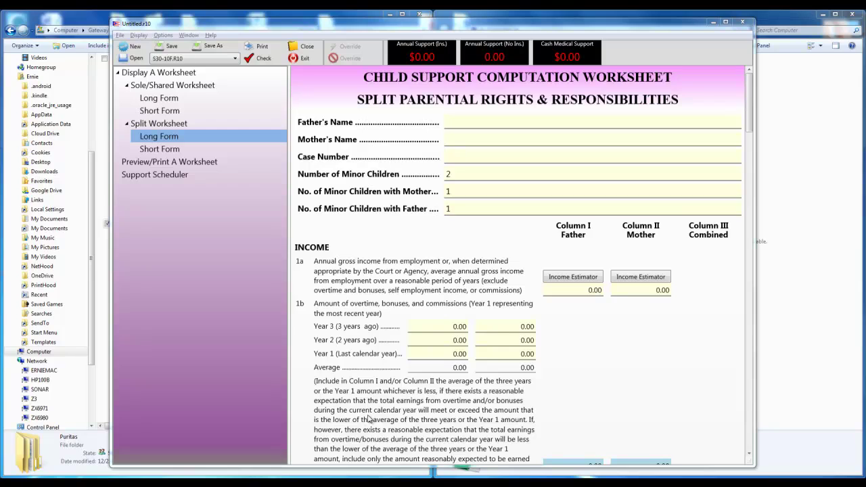
click(164, 35)
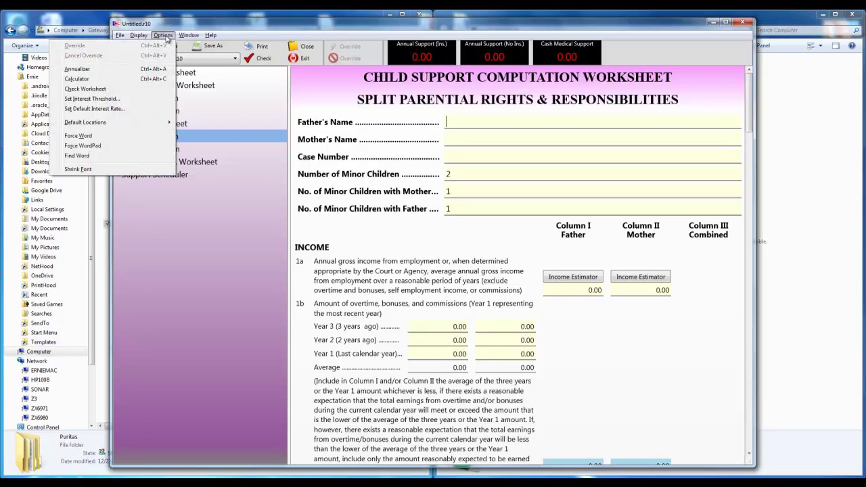
mouse_move(158, 122)
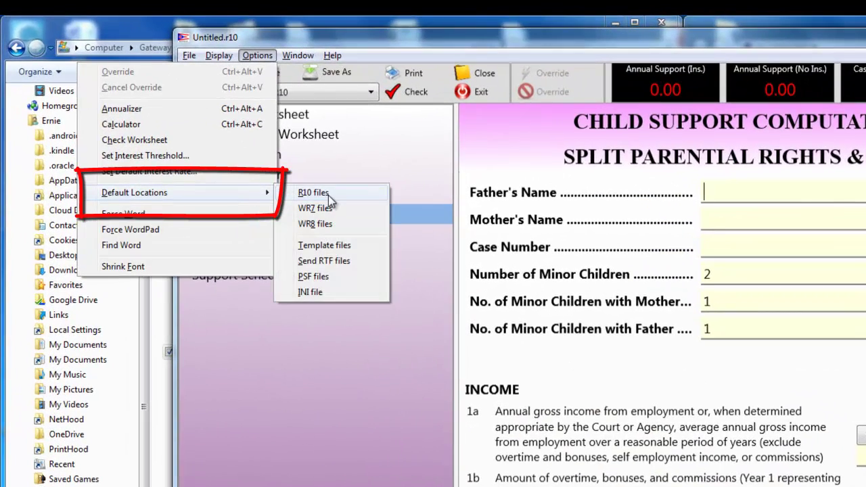
click(325, 194)
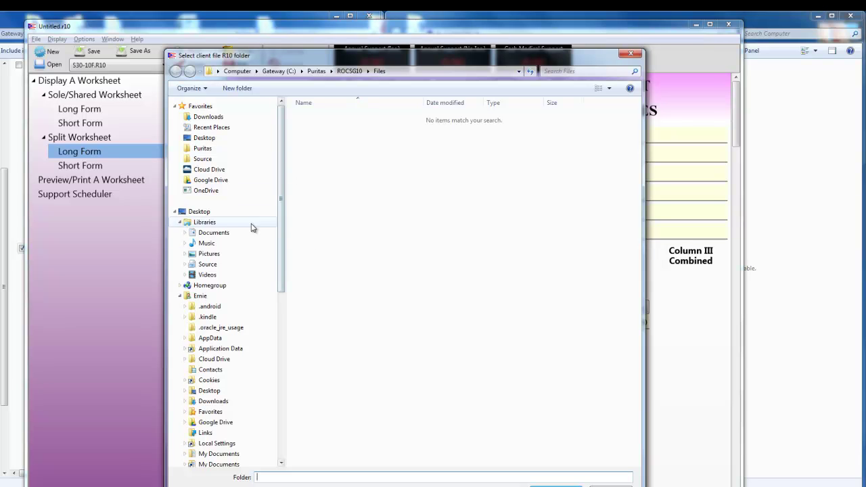
Set the default R10 folder to Puritas\ROCSG10\Files on the Public (P:) drive and check it in the file-opening dialog.
click(237, 71)
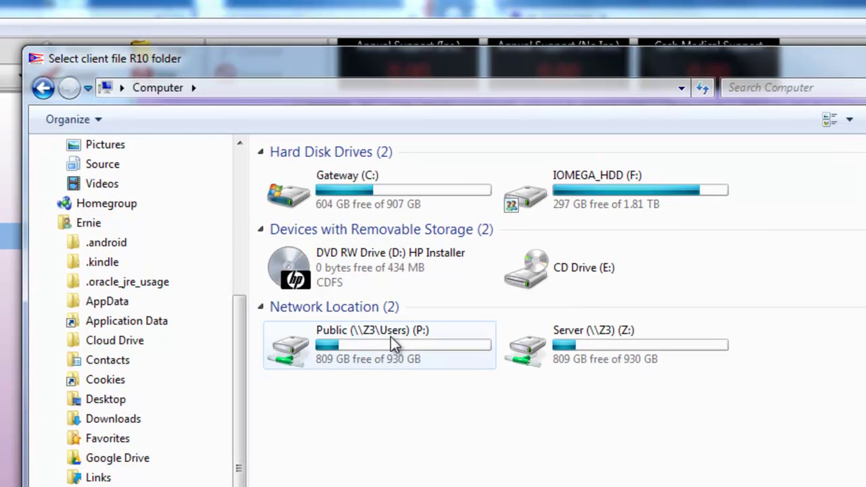
double_click(391, 335)
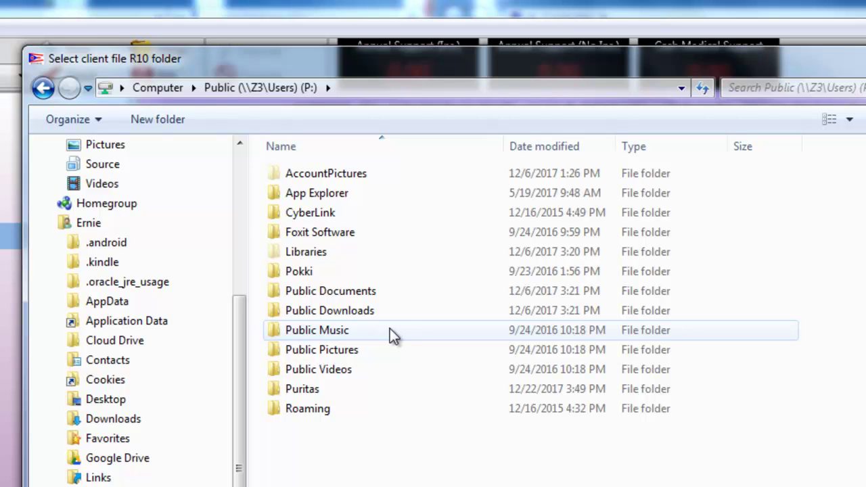
double_click(296, 392)
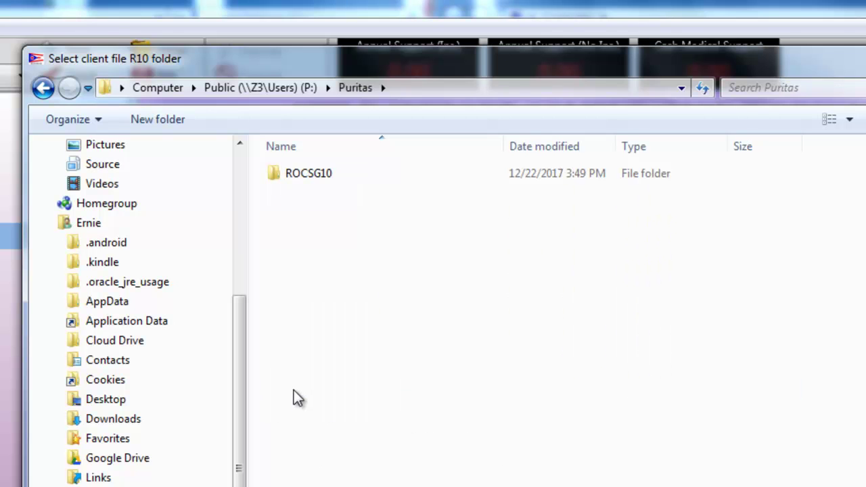
double_click(328, 181)
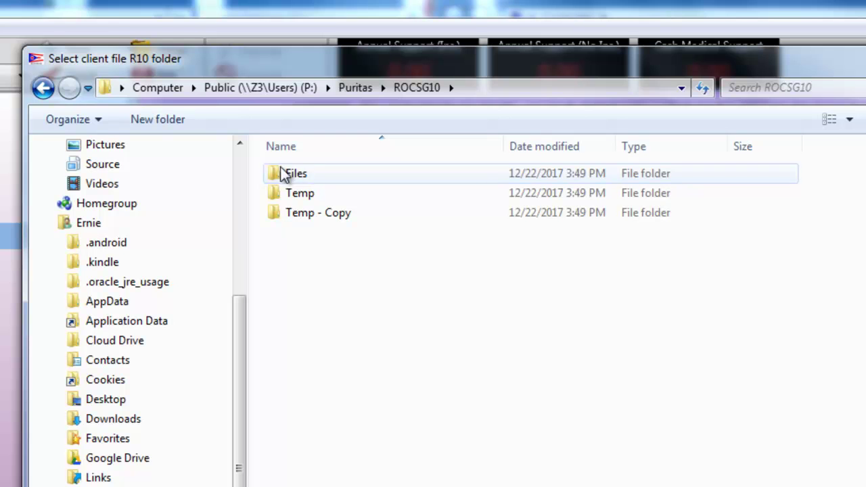
double_click(297, 176)
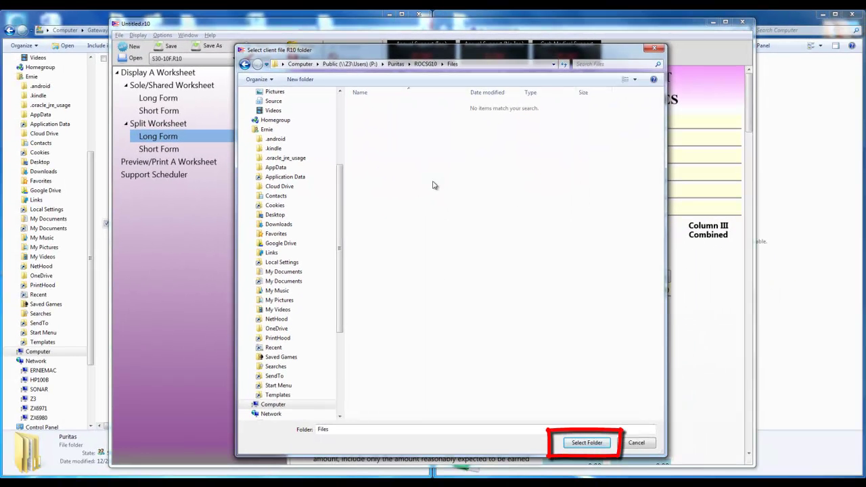
click(585, 442)
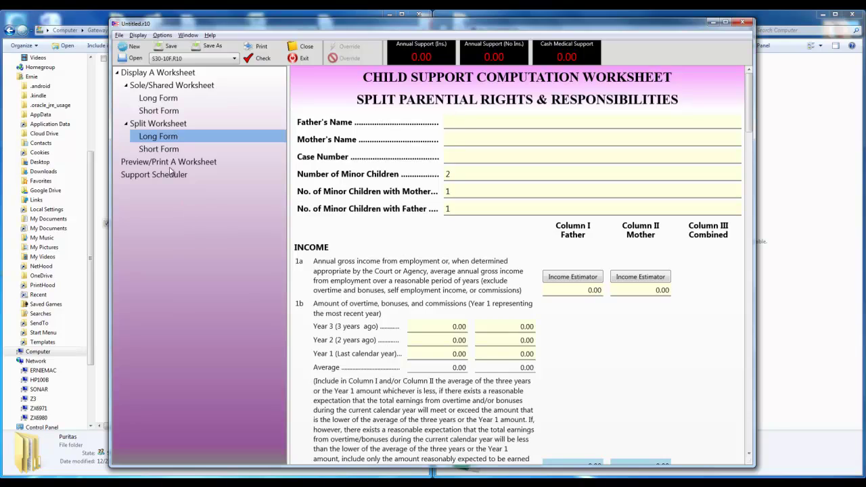
click(135, 60)
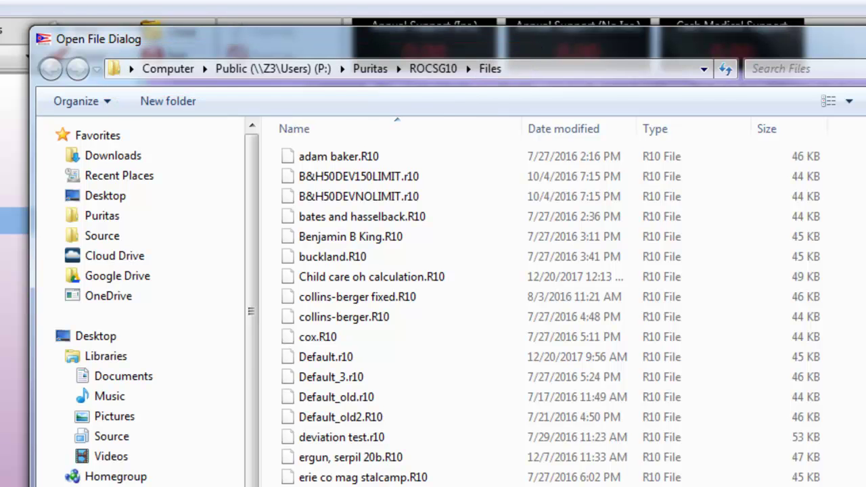
key(Escape)
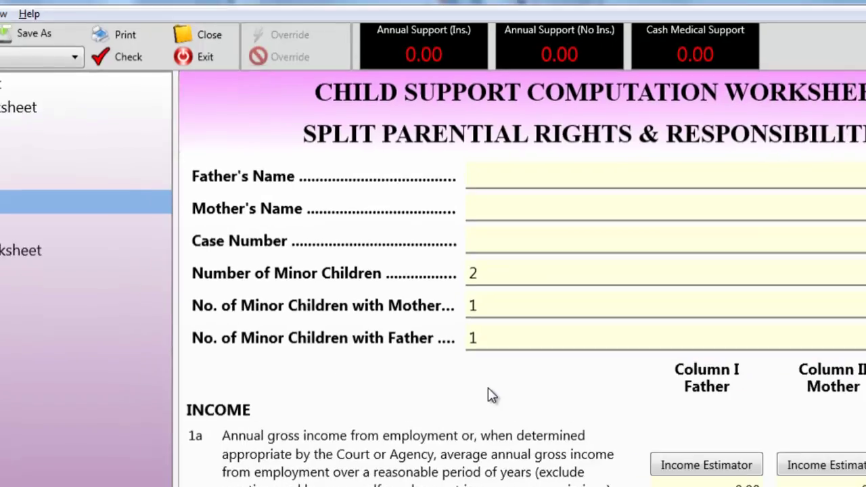